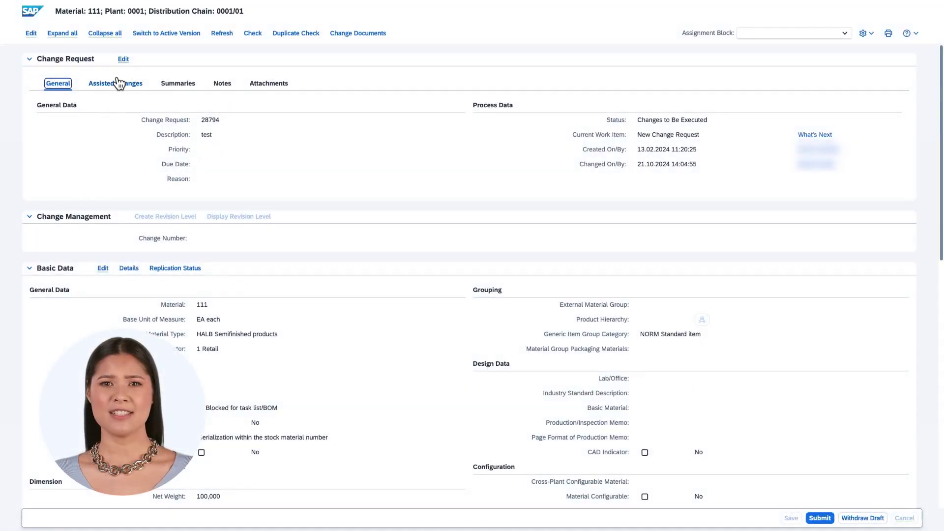
Change material 111's cross-plant status from 02 to 01 through an assisted change.
click(123, 59)
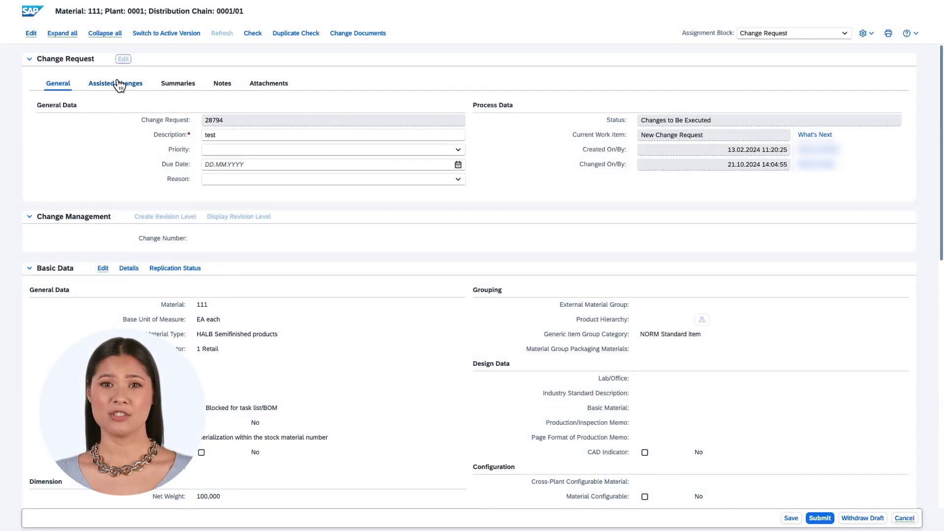
click(118, 85)
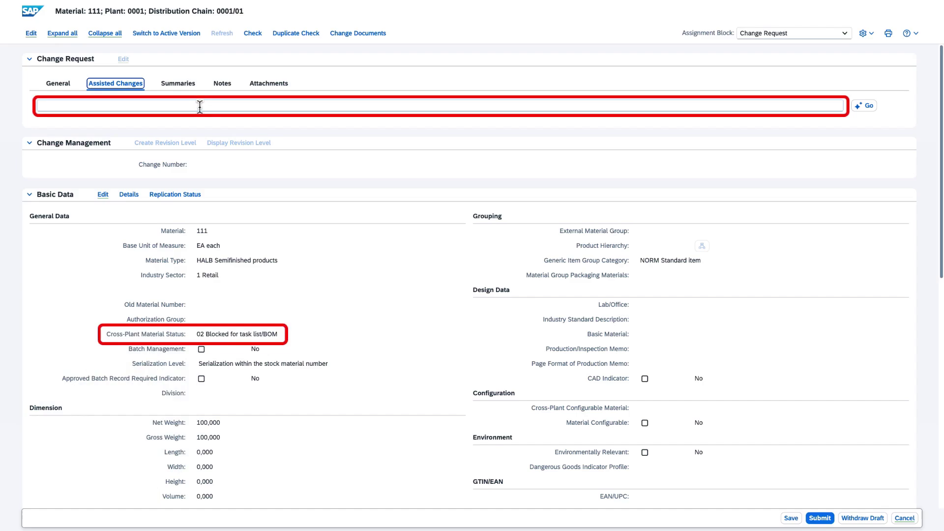
click(199, 106)
text(Change cross-plant material status to 01)
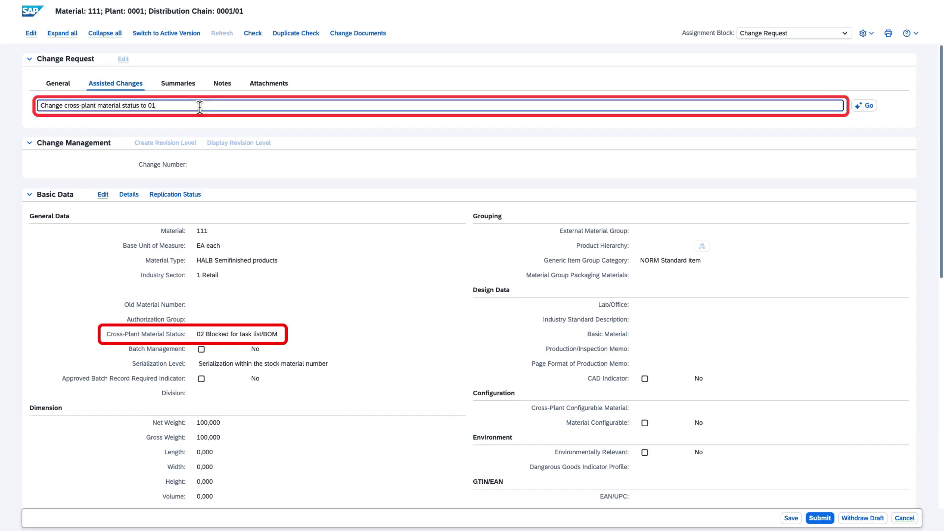
key(Return)
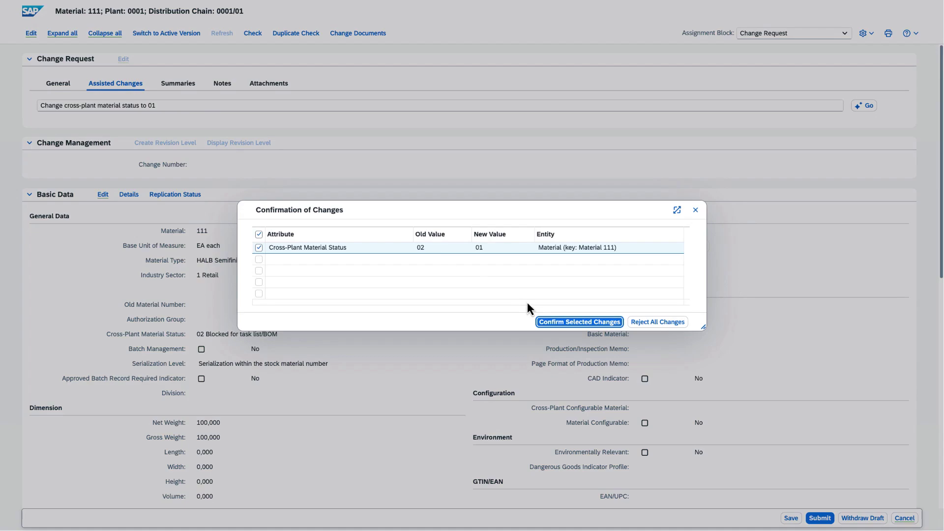
click(548, 320)
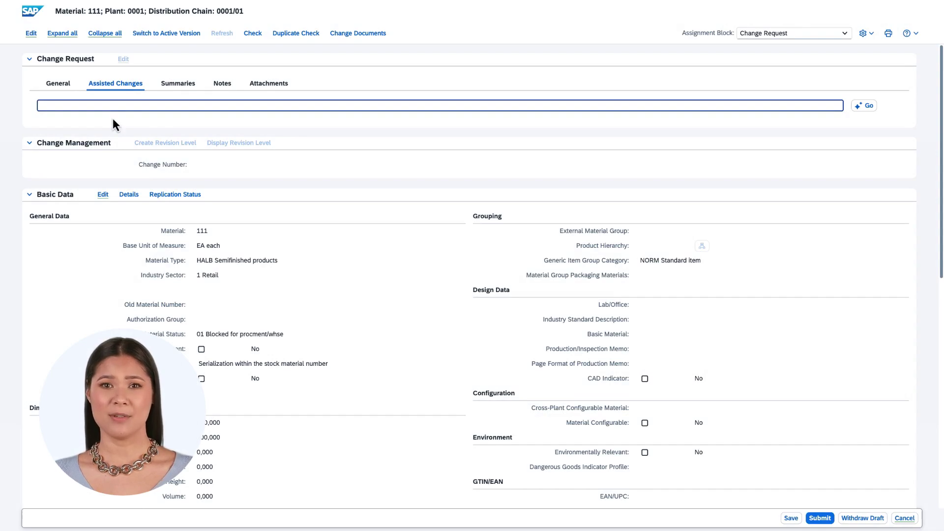
text(Change plant-specific material status of site 0001 to 81)
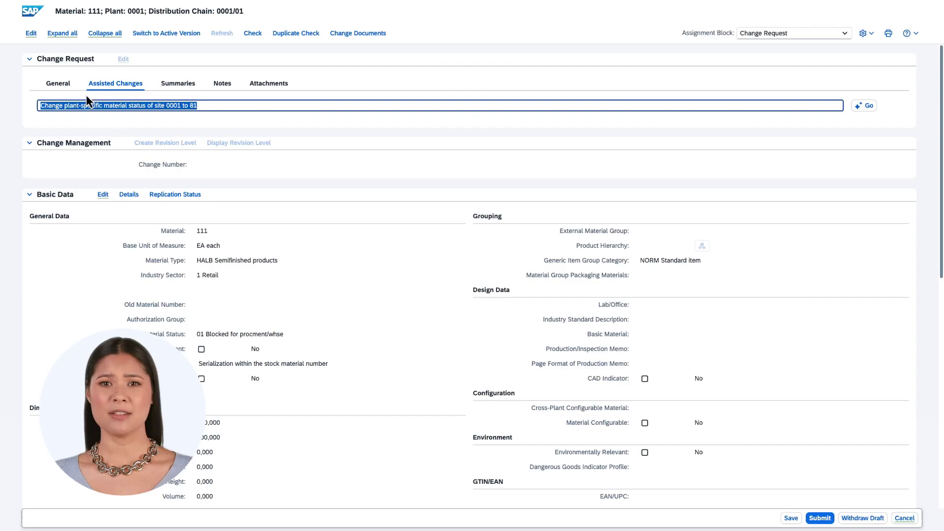
Set plant 0001's material status to 81 via assisted change and open its details.
key(Return)
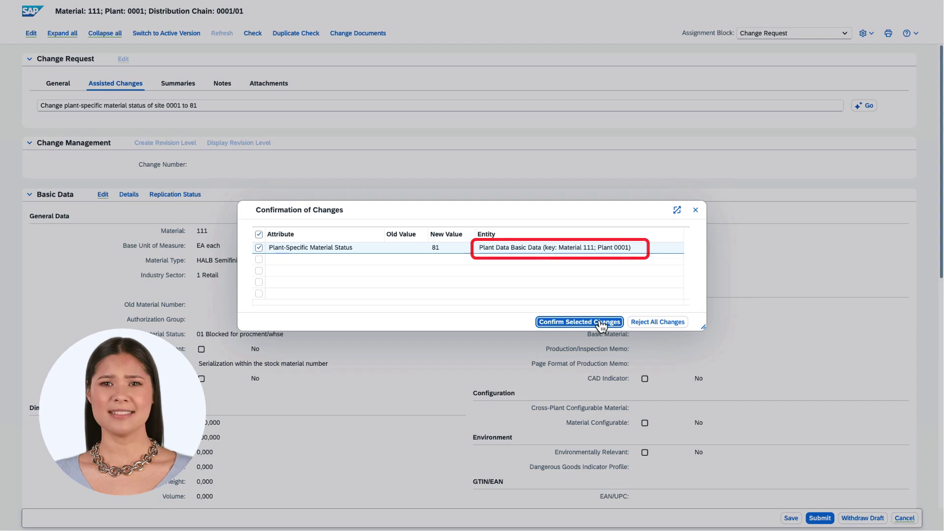
click(600, 322)
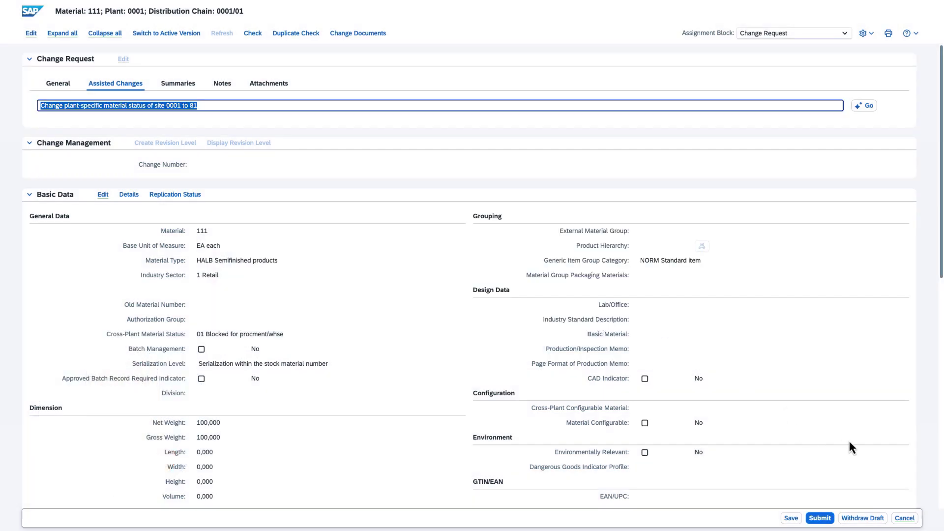
scroll(785, 406, down, 3)
scroll(623, 386, down, 3)
scroll(56, 412, down, 1)
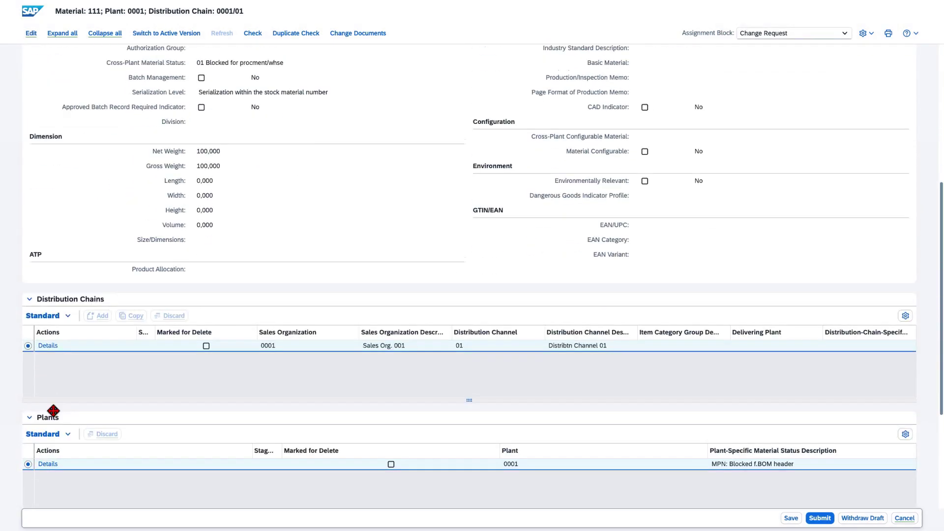
click(53, 459)
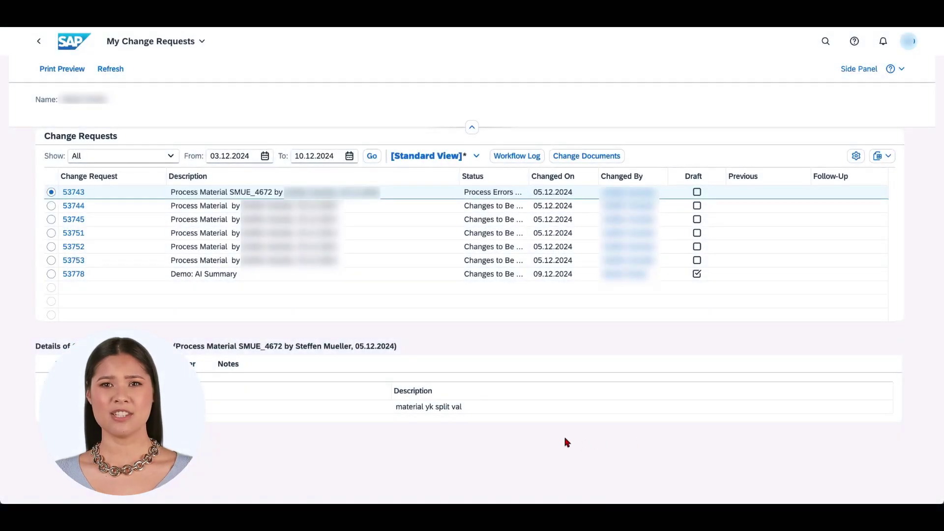
Generate an AI summary for change request 28794 and save it as 'Demo summary'.
double_click(82, 264)
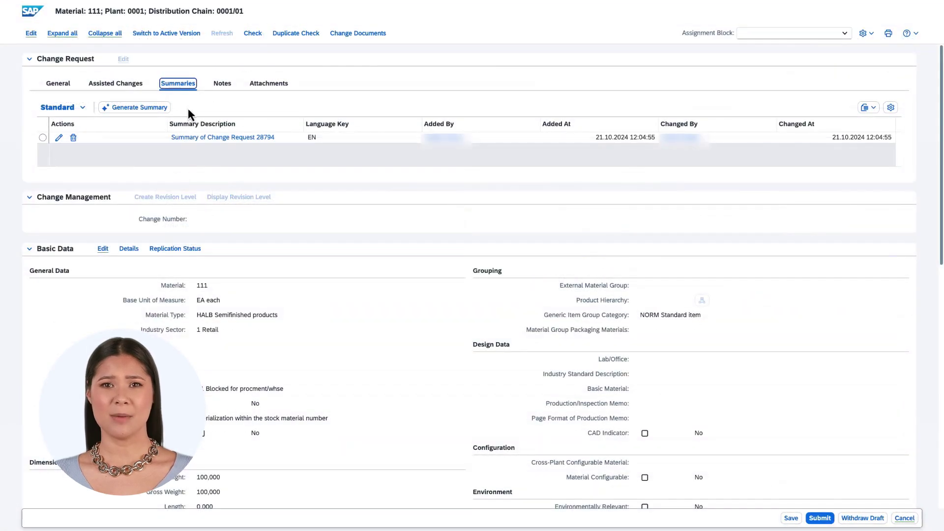
click(155, 111)
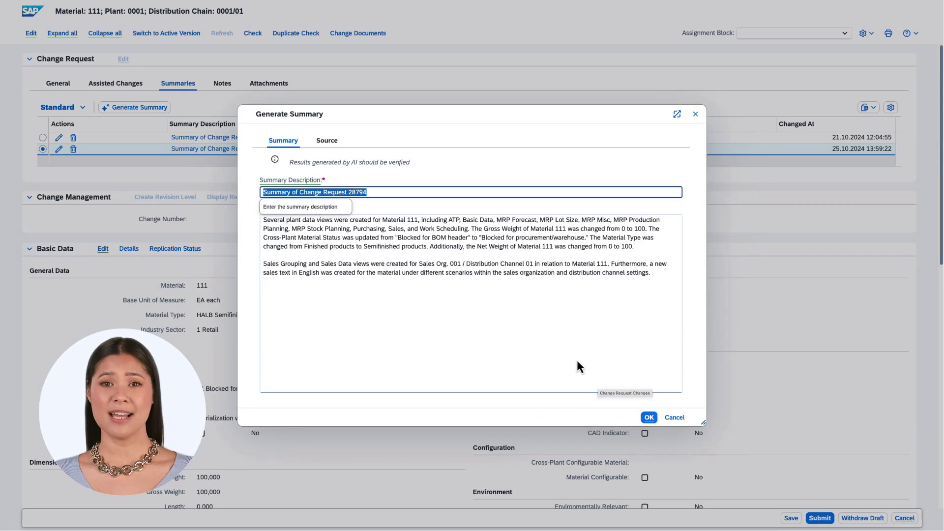
text(Demo s)
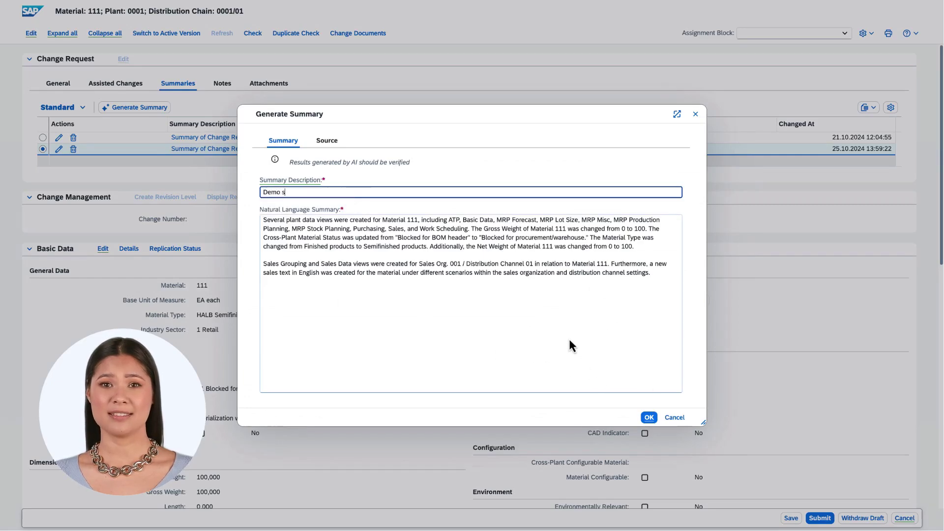
text(ummary)
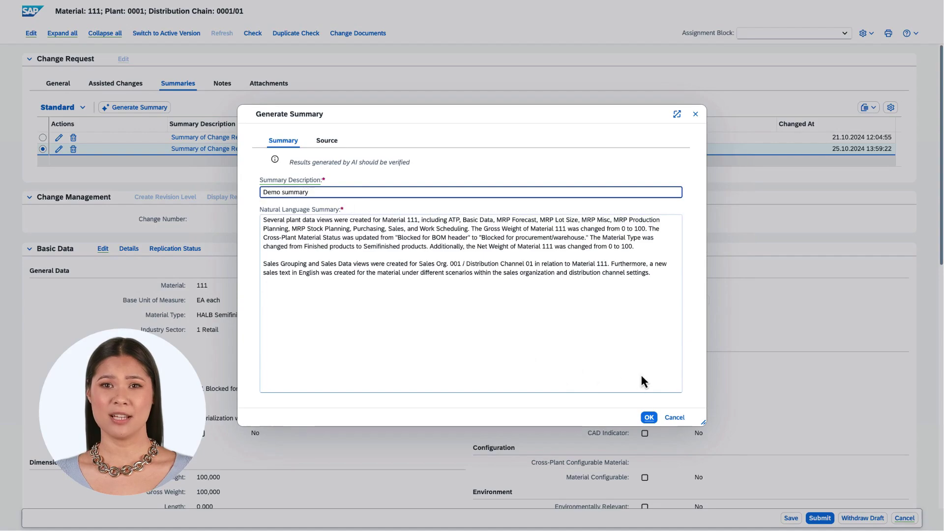
click(648, 418)
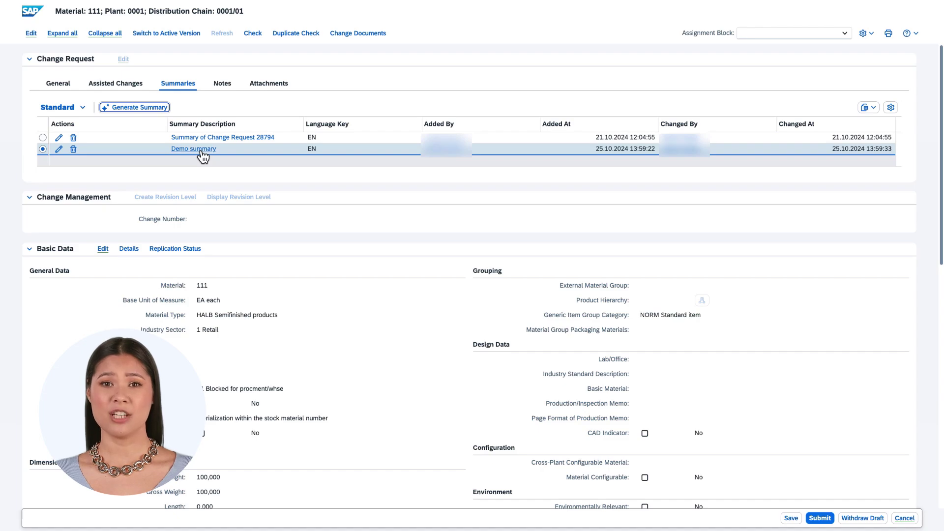
Open the Demo summary and inspect its source changes for material 111.
click(193, 149)
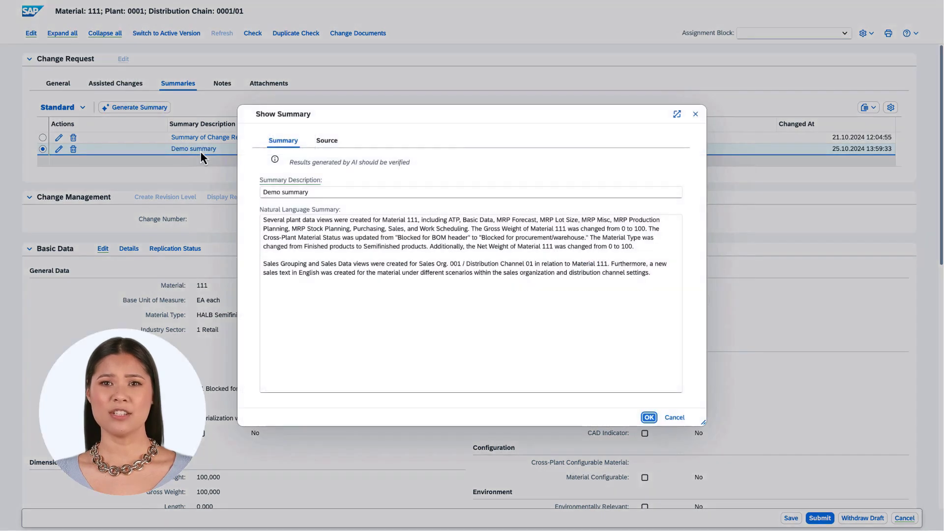
click(323, 142)
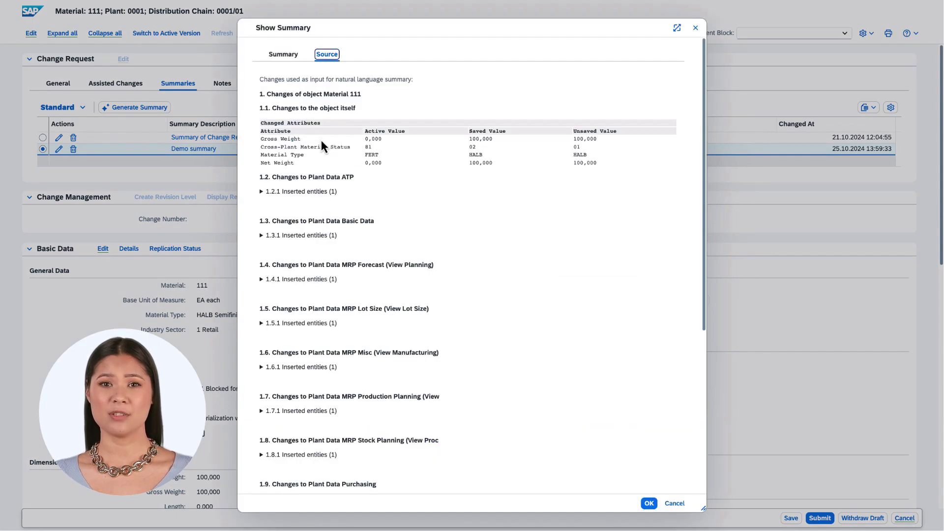